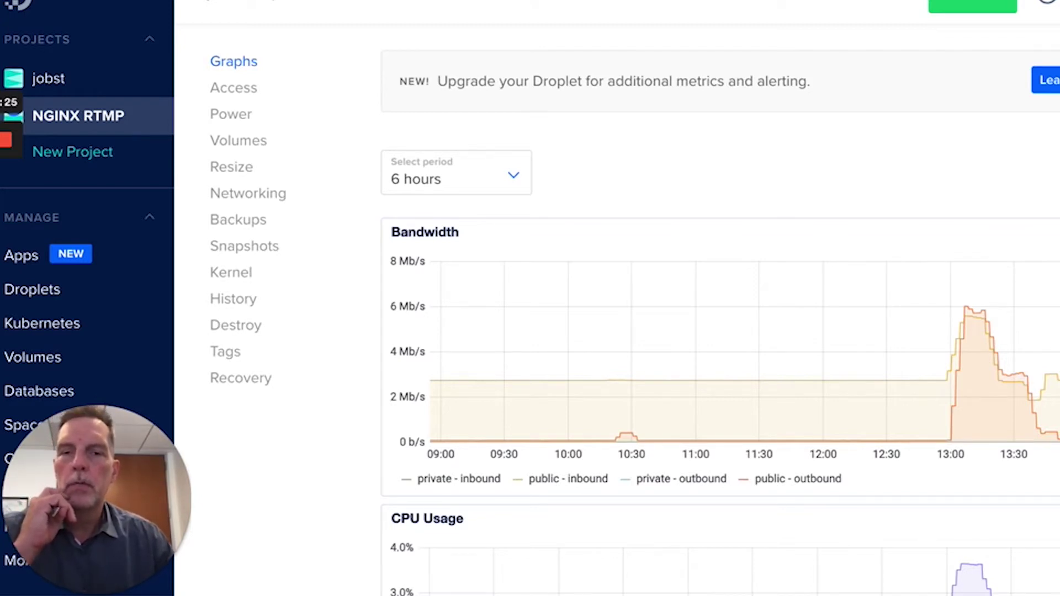
Step: Look over the droplet's Bandwidth, CPU Usage and Disk I/O graphs in DigitalOcean
scroll(680, 206, "down", 2)
scroll(680, 206, "up", 4)
scroll(694, 188, "down", 3)
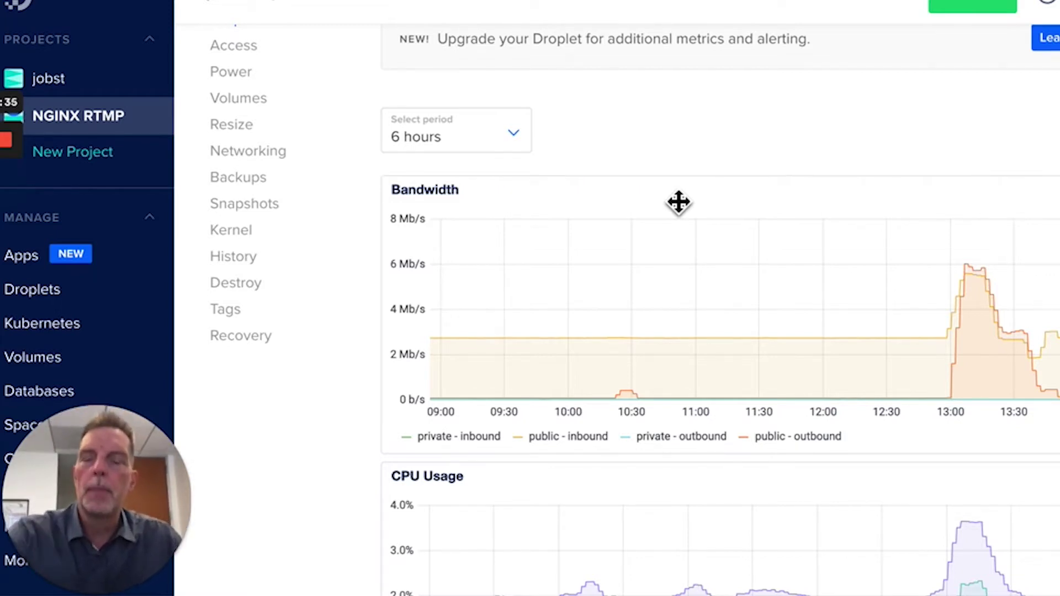
scroll(469, 142, "up", 3)
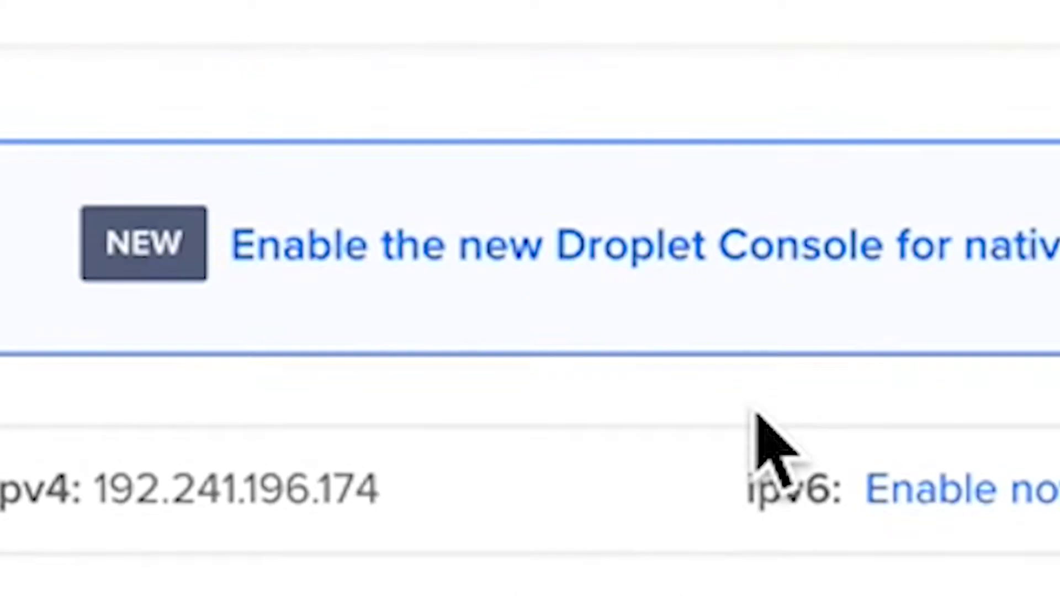
scroll(757, 415, "up", 3)
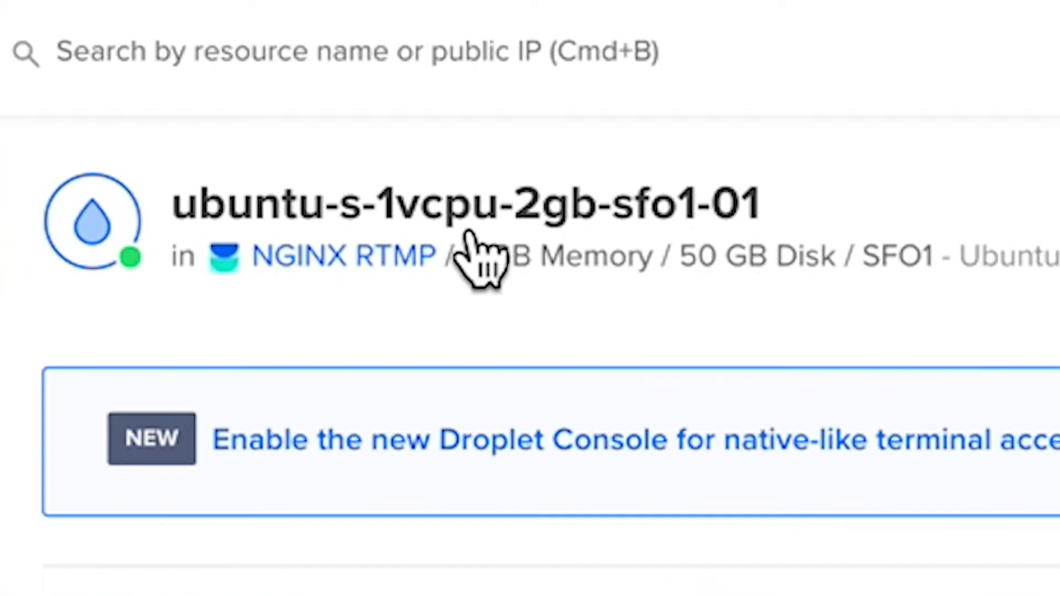
scroll(623, 355, "down", 3)
scroll(608, 188, "down", 5)
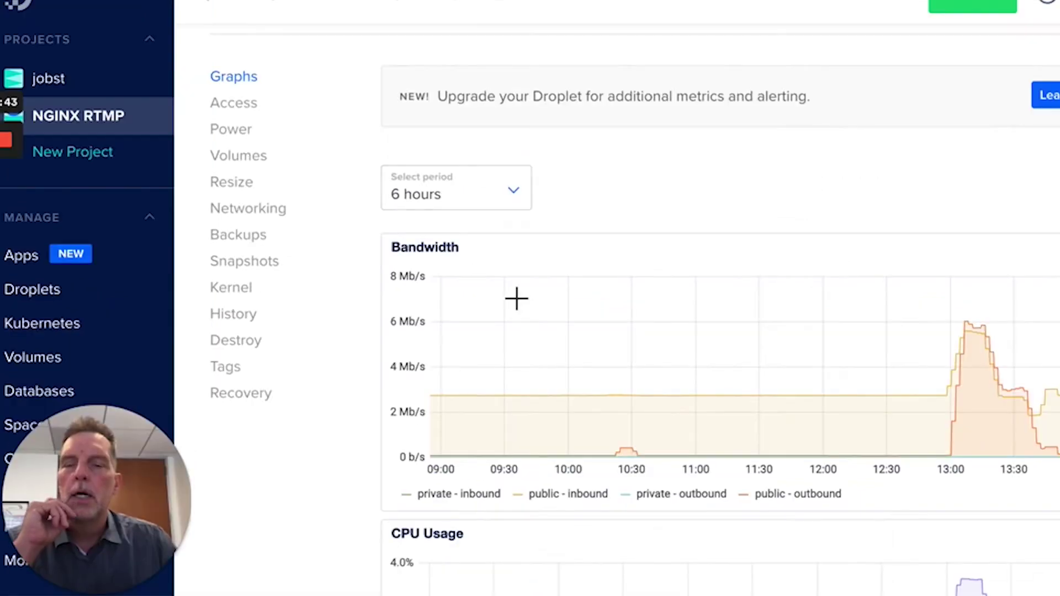
scroll(517, 298, "down", 5)
scroll(517, 299, "down", 3)
scroll(516, 299, "up", 4)
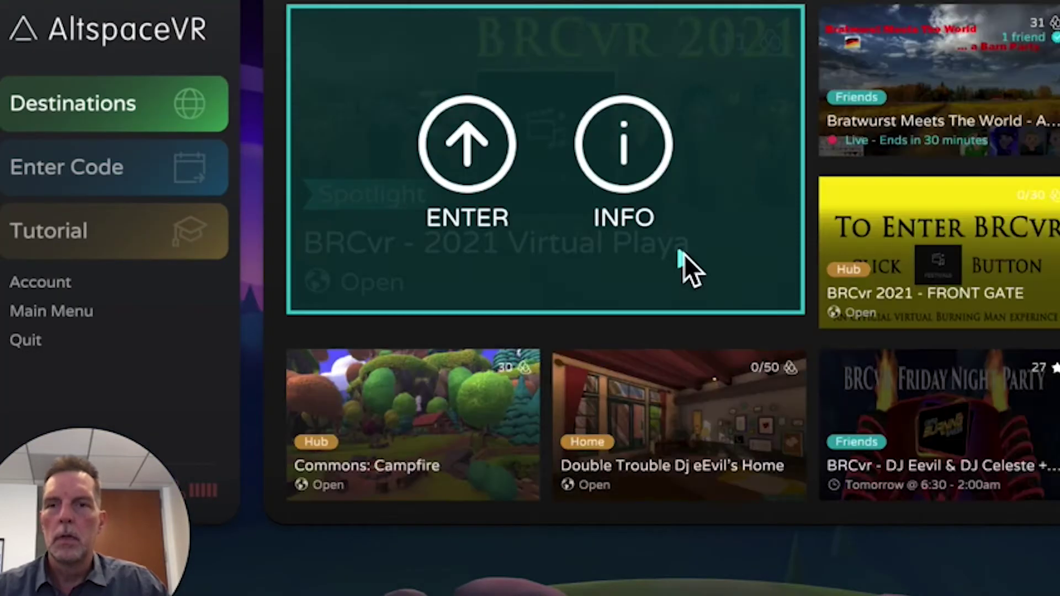
Step: Enter the BRCvr Friday Night Party event from the Interested tab of the Events calendar
left_click(53, 315)
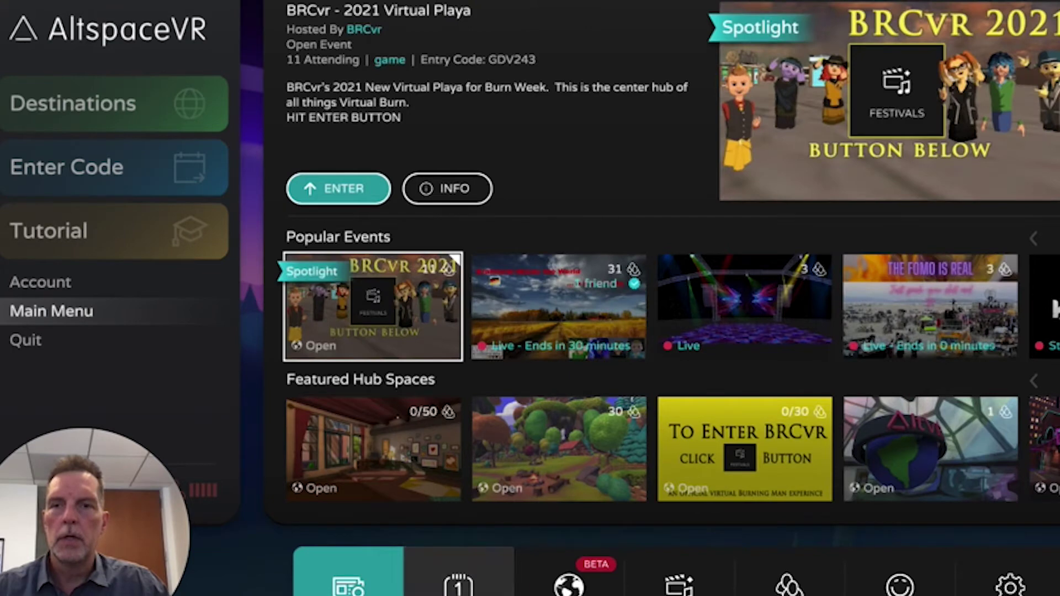
left_click(459, 577)
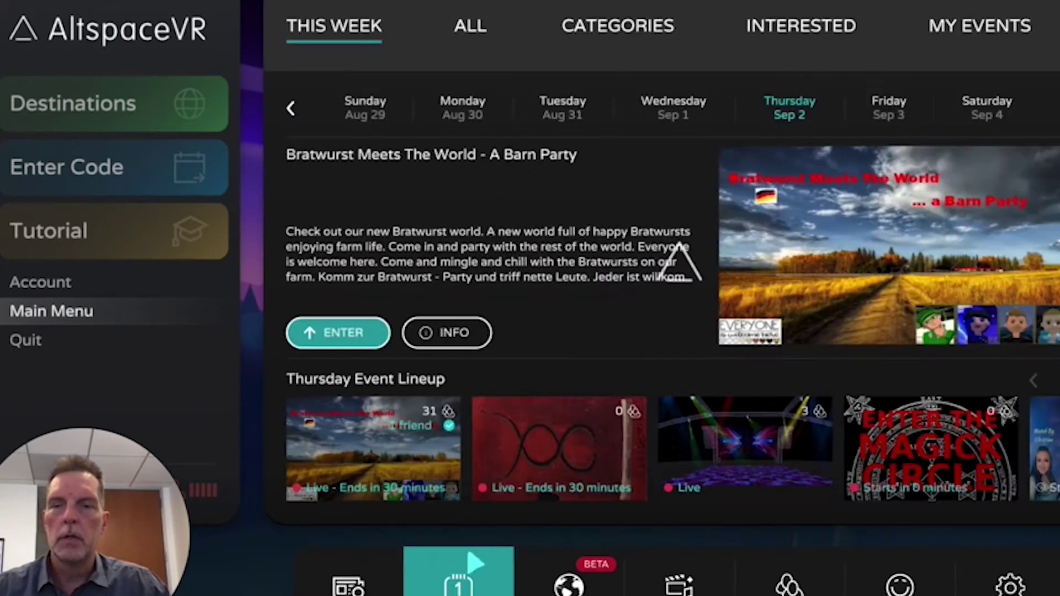
left_click(812, 38)
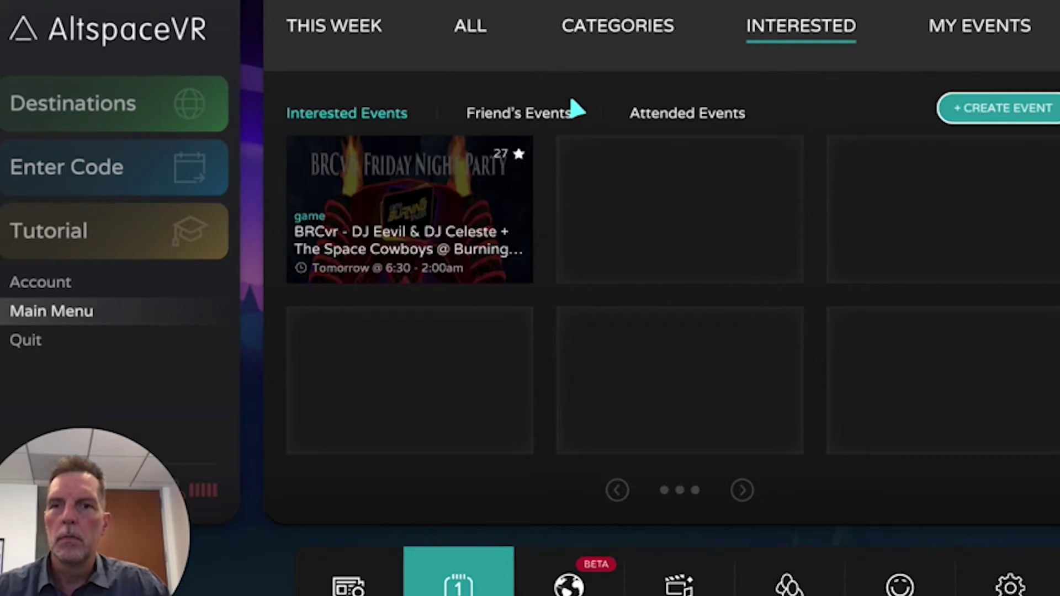
mouse_move(438, 217)
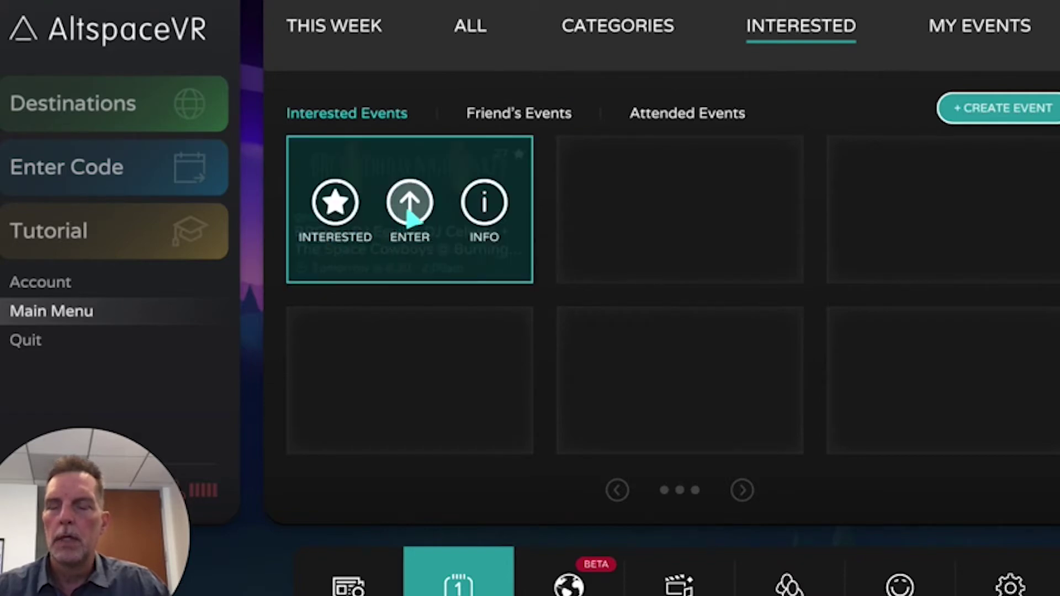
left_click(410, 217)
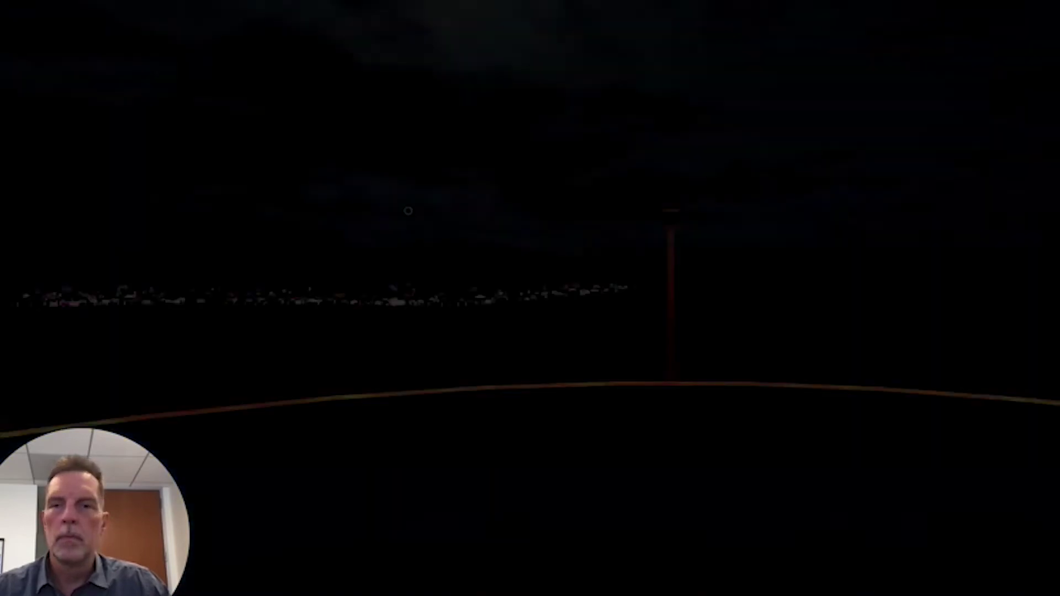
Step: Turn toward the Camp Burning Saucer stage and walk across the yellow boundary
key("Left")
key("Left")
key("Left")
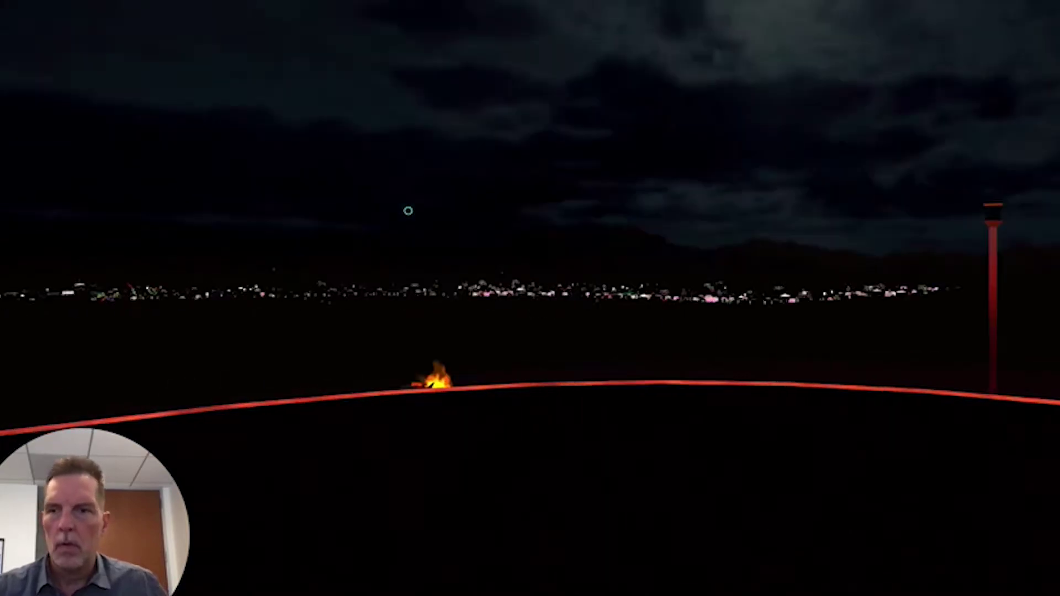
key("Left")
key("Left")
key("Up")
key("Left")
key("Right")
key("Up")
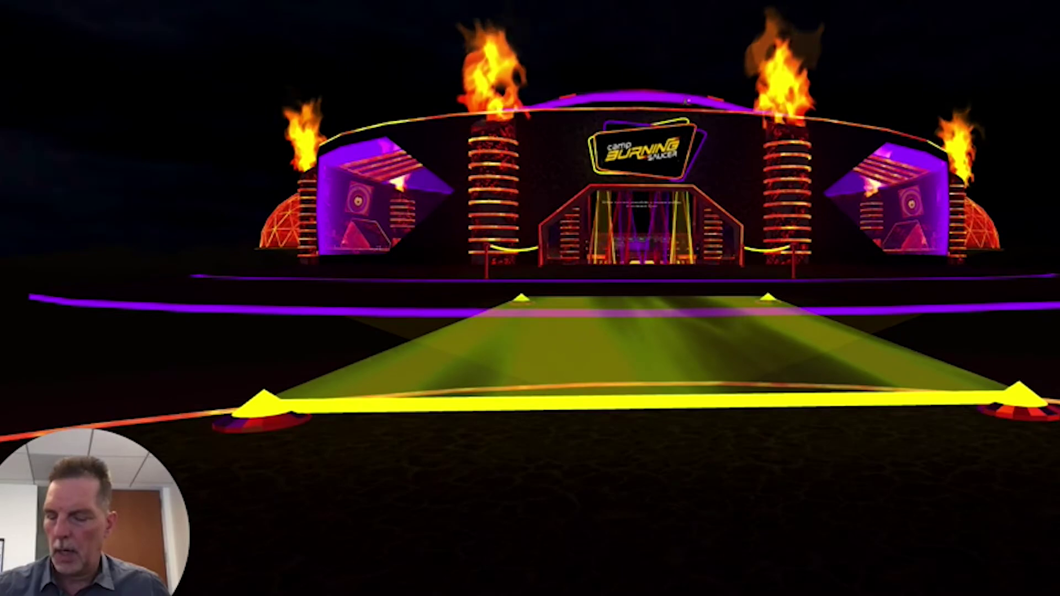
key("Up")
key("Up")
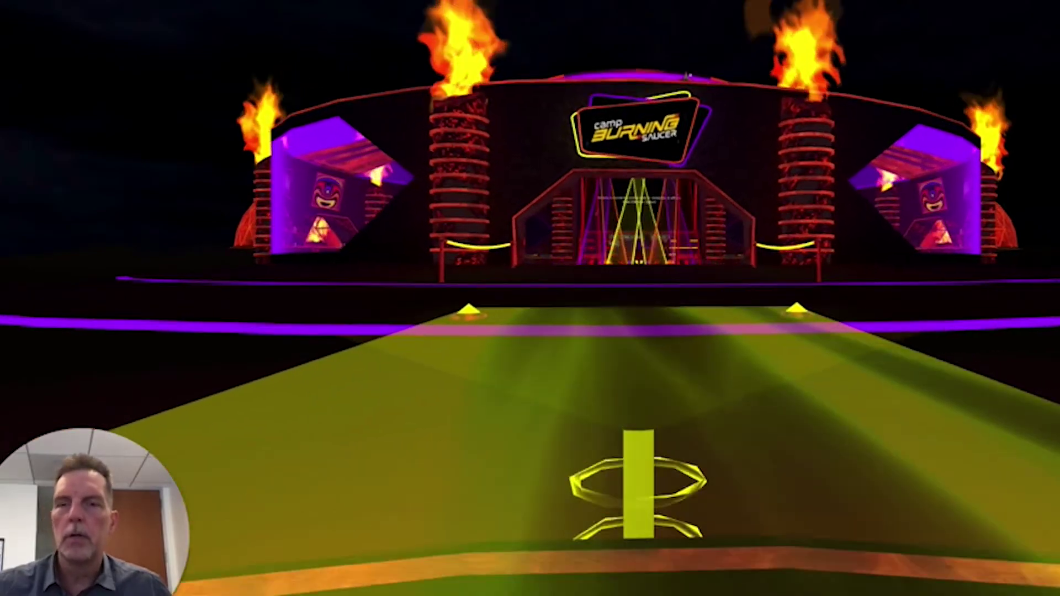
key("Up")
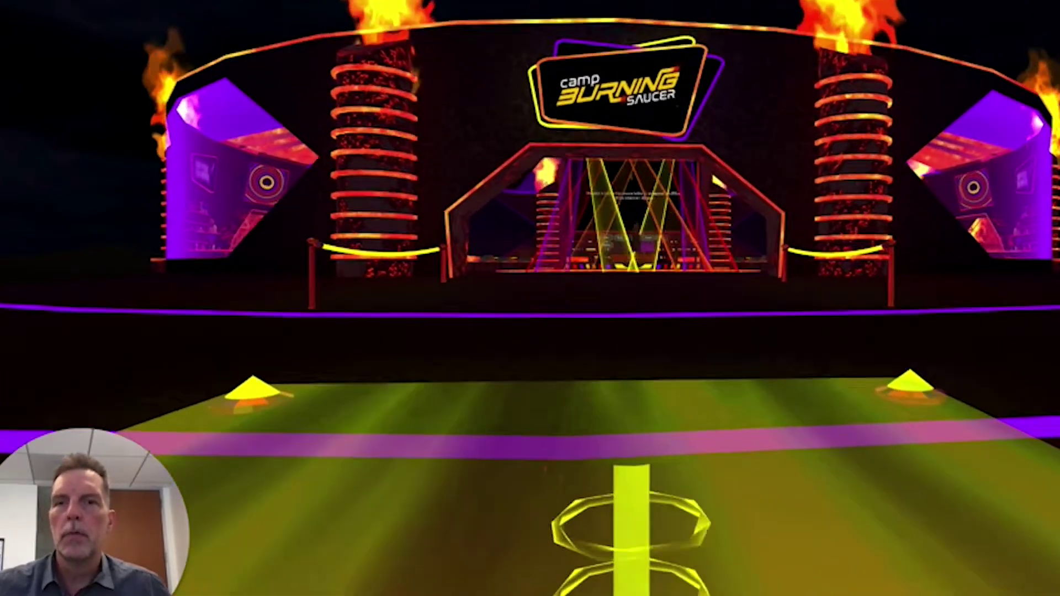
Step: Walk past the pillar and arch onto the stage, facing its video screen
key("Left")
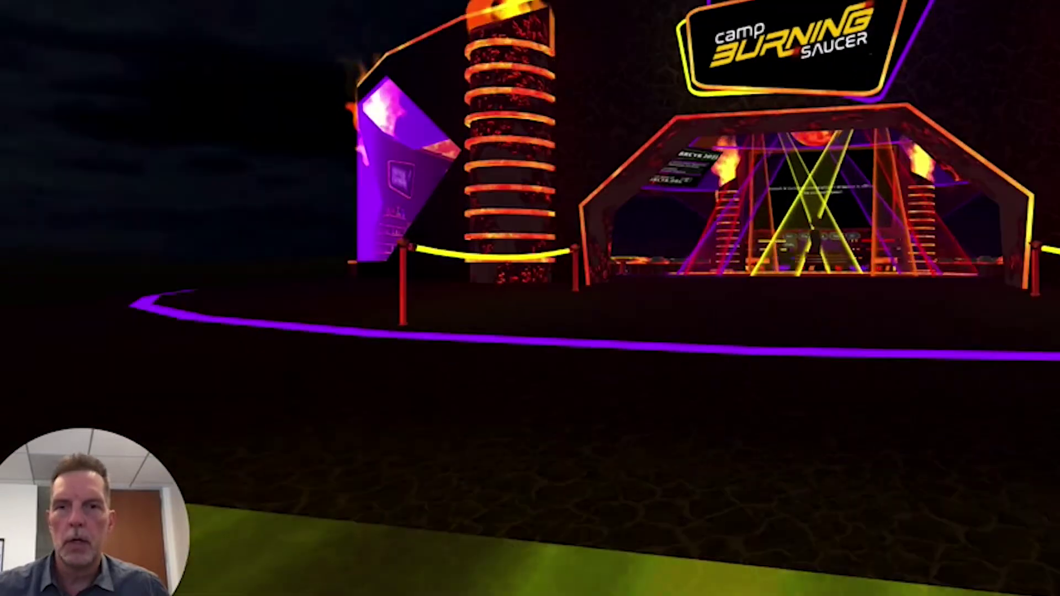
key("Right")
key("Up")
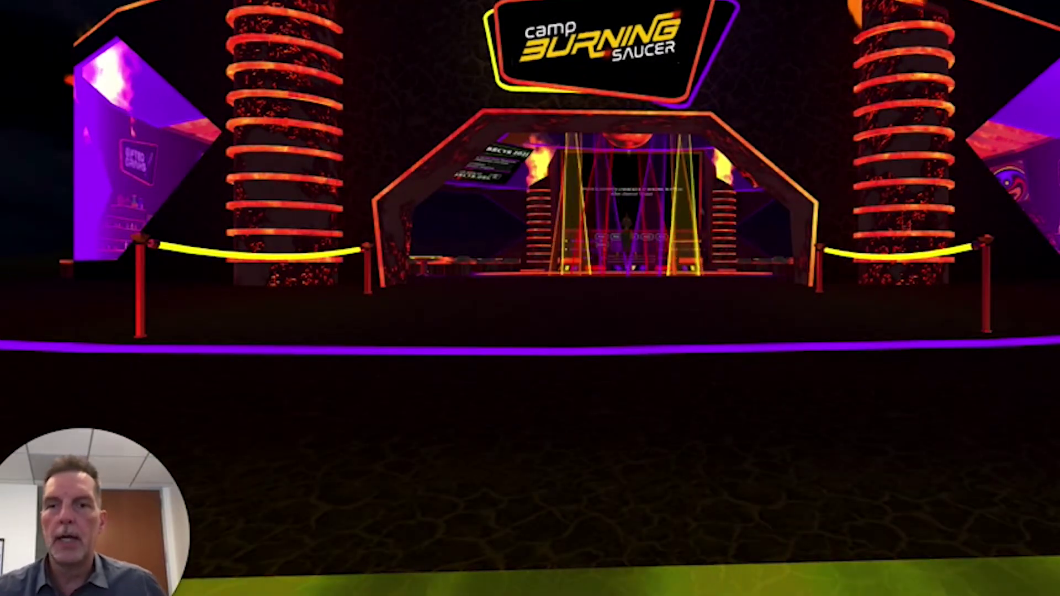
key("Up")
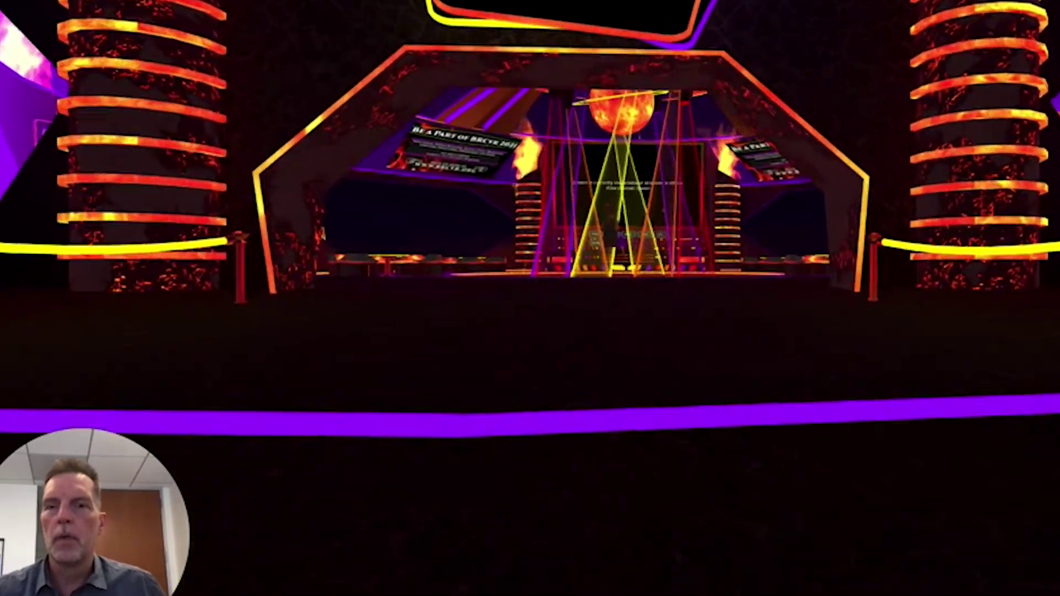
key("Up")
key("Right")
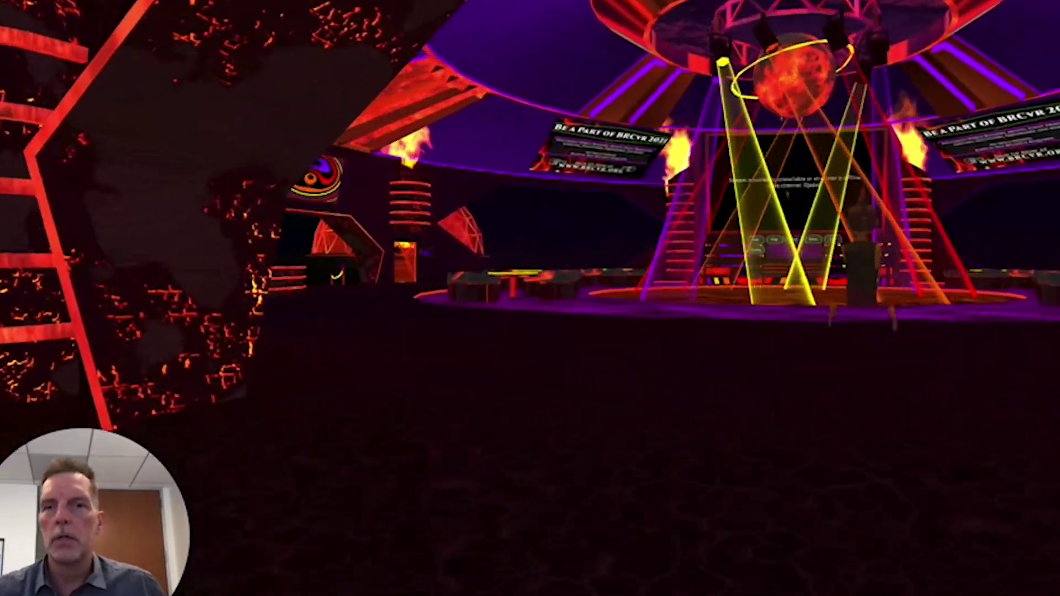
key("Up")
key("Right")
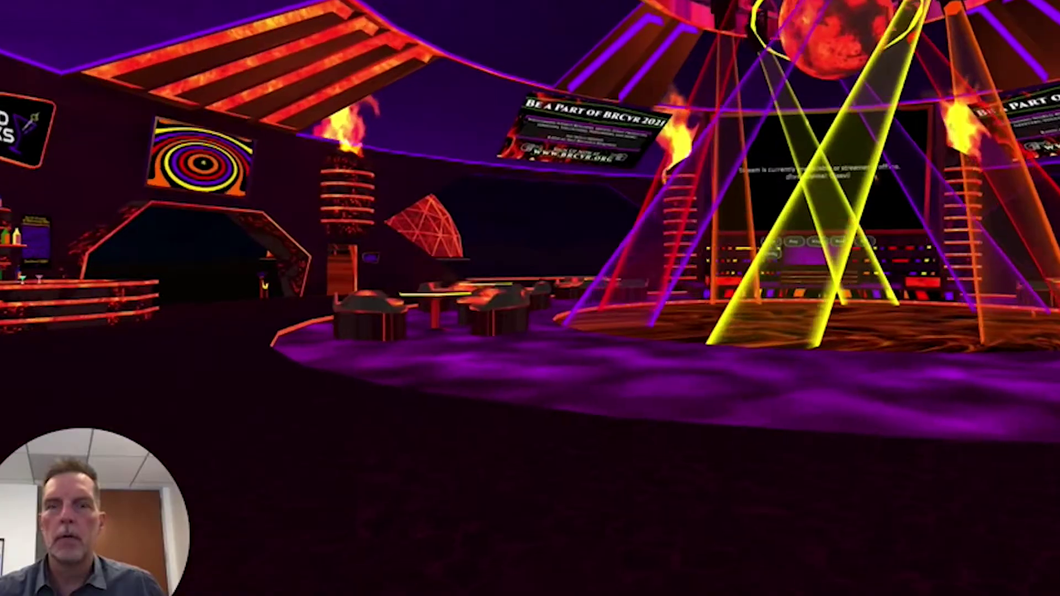
key("Left")
key("Up")
key("Up")
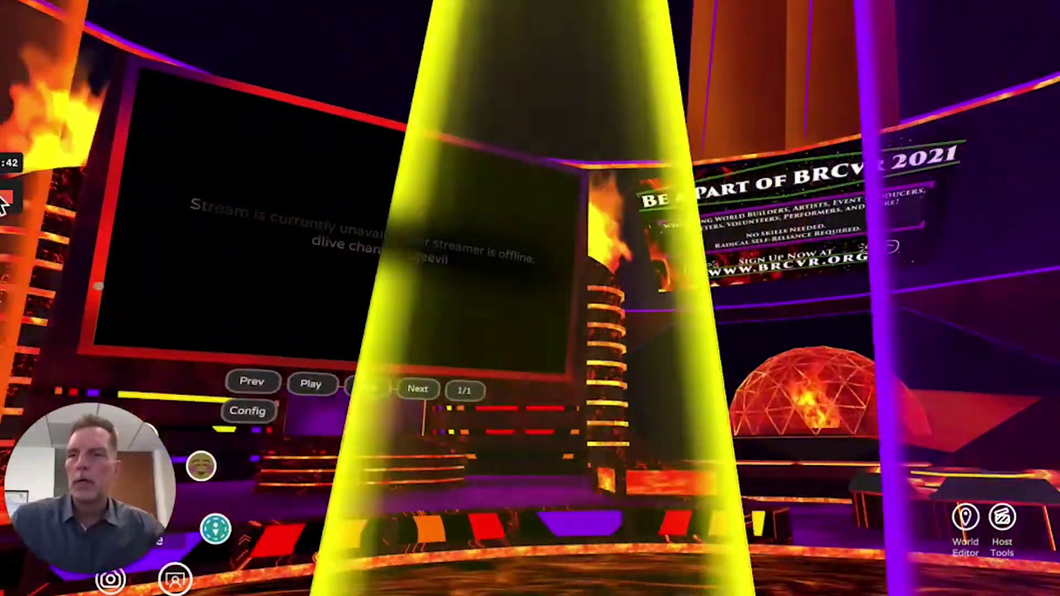
Step: Switch from AltspaceVR to the LogMeIn remote session showing the DJ's OBS Studio
mouse_move(11, 201)
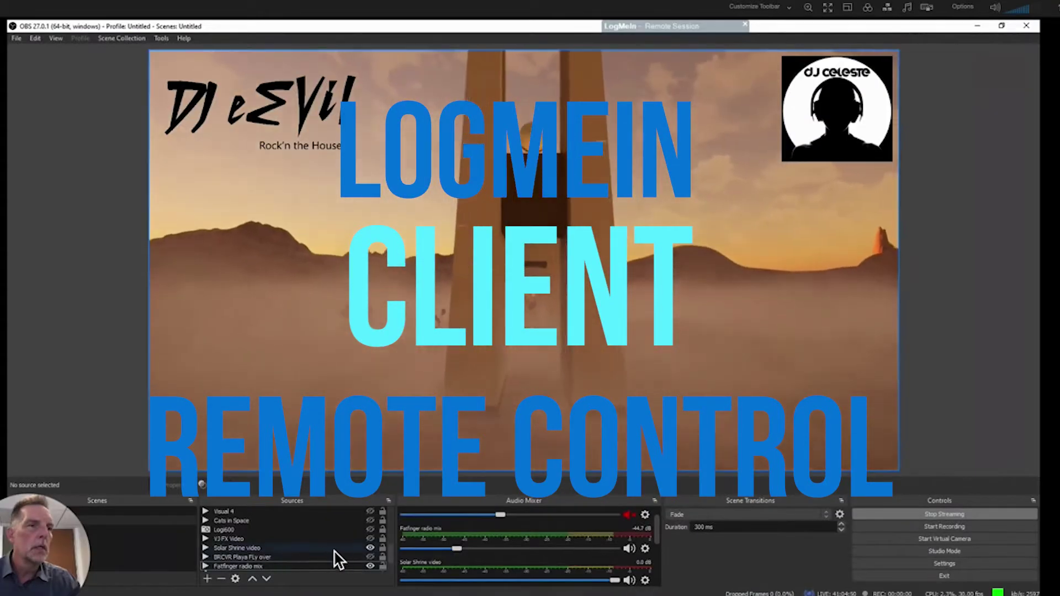
Step: Hide the Solar Shrine video, check streaming Settings, and inspect the djeevil VLC source options
left_click(370, 548)
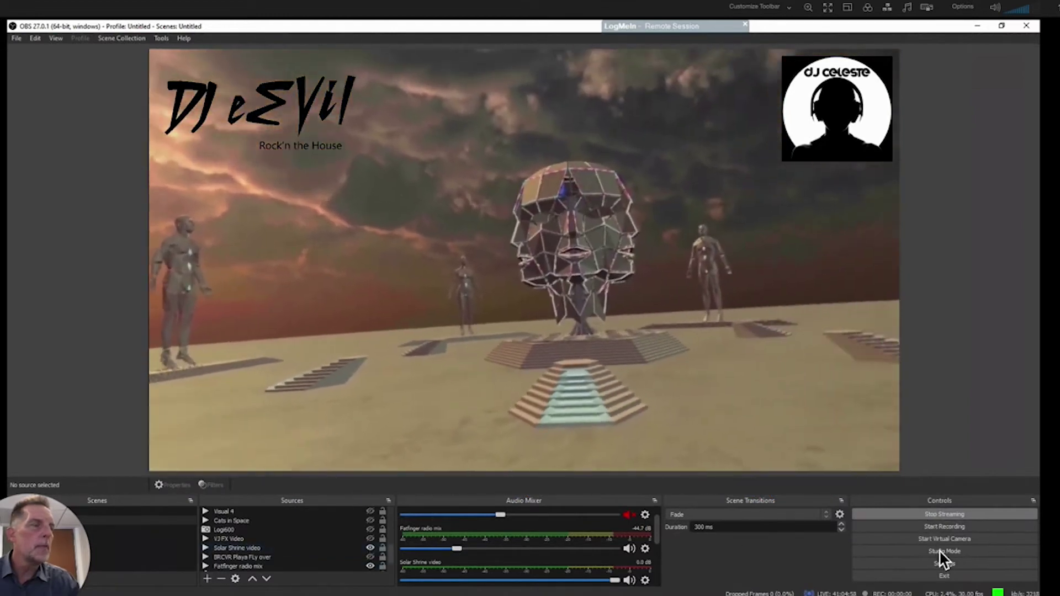
left_click(946, 563)
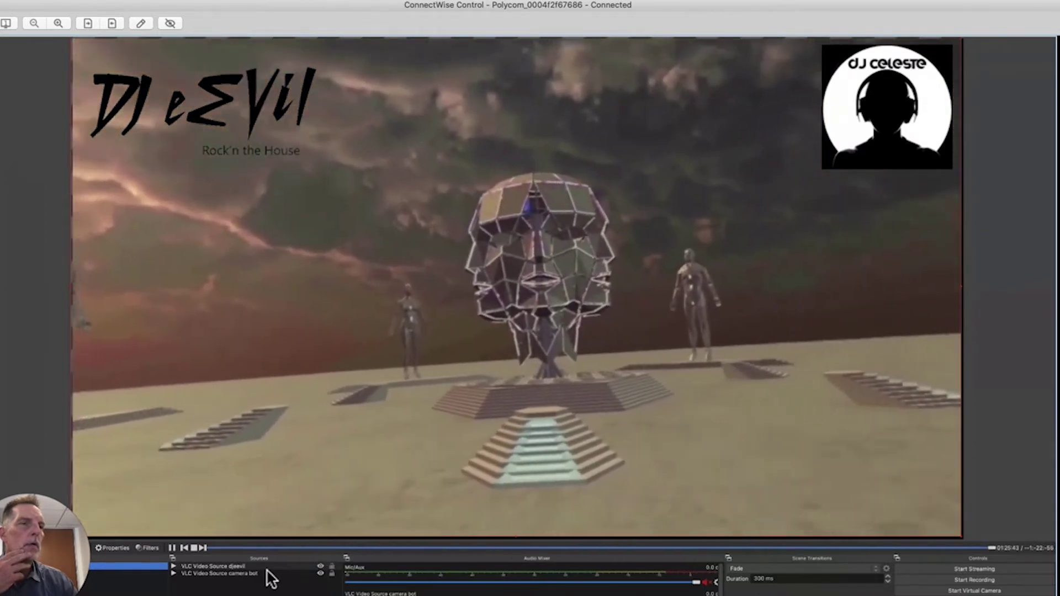
right_click(270, 568)
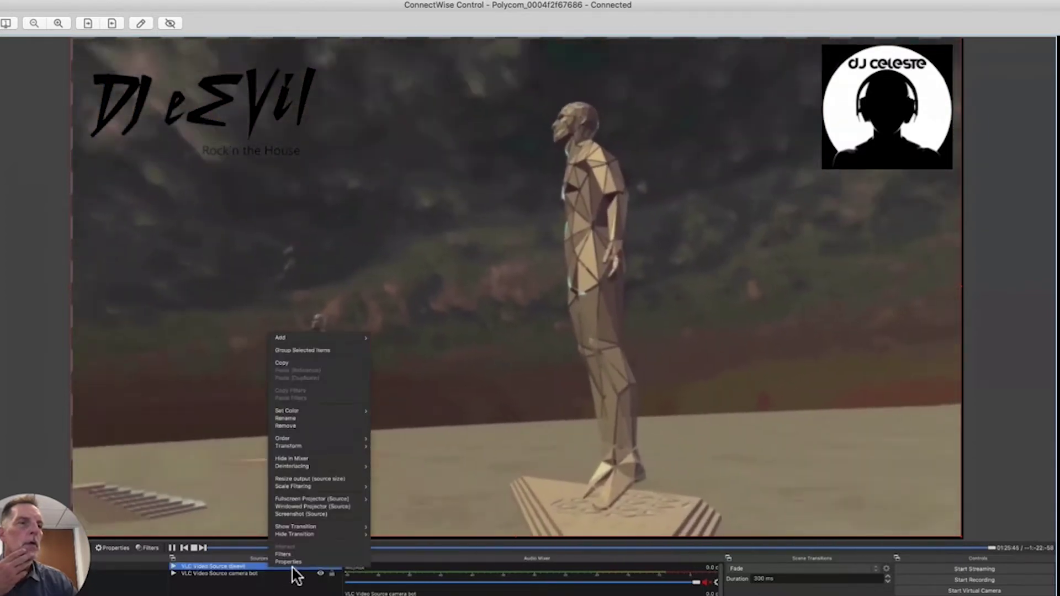
left_click(293, 569)
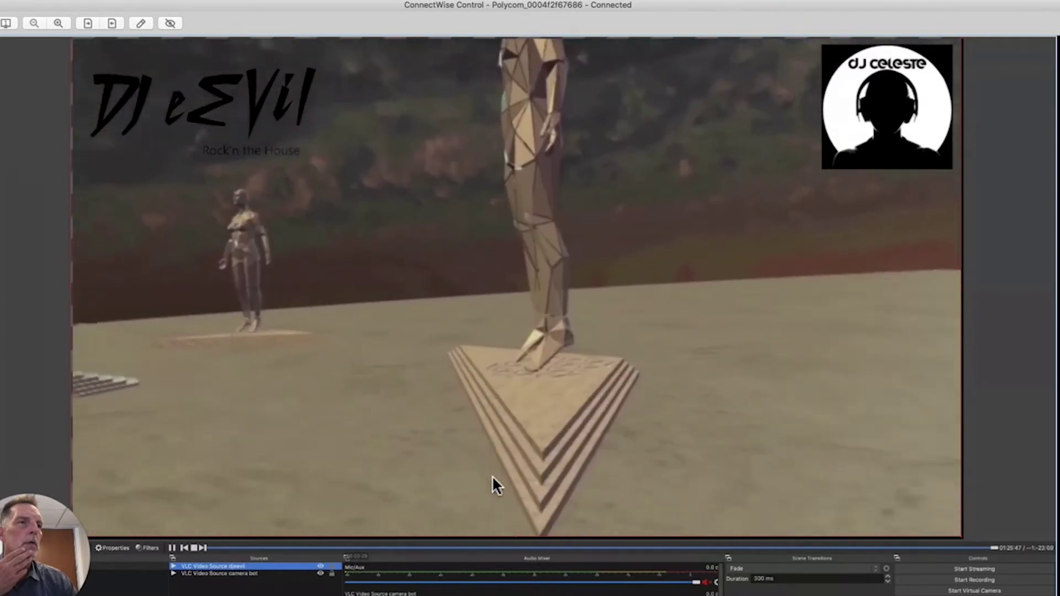